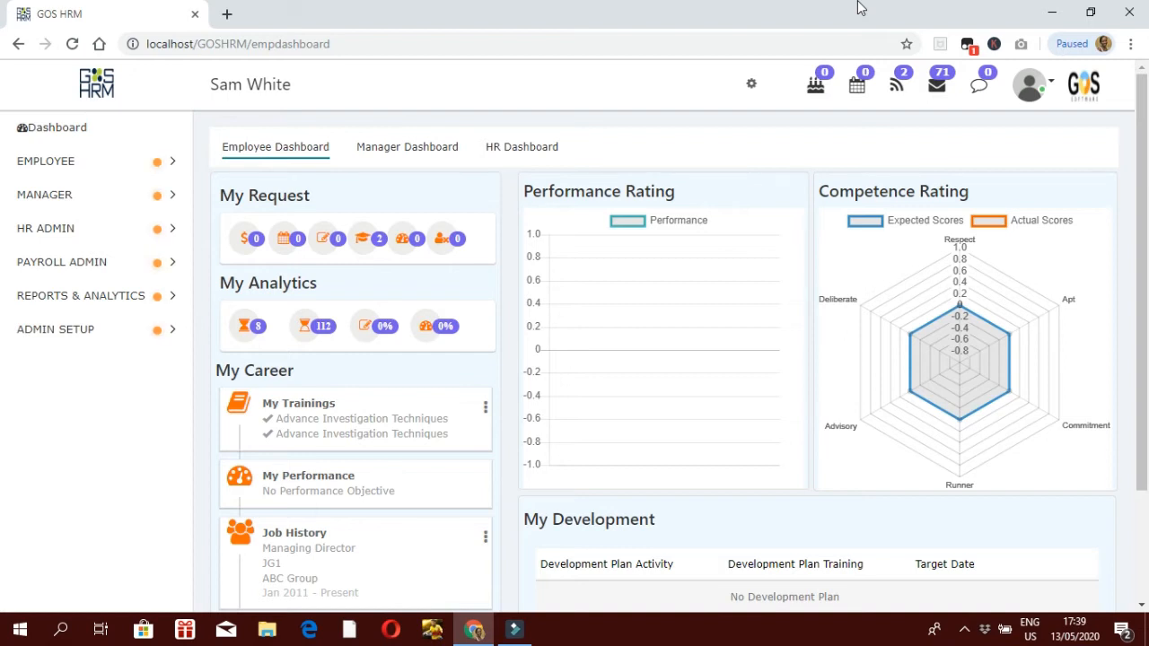
Step: Browse HR Admin > Performance > Performance Settings in the sidebar and open Kpi Category
left_click(84, 226)
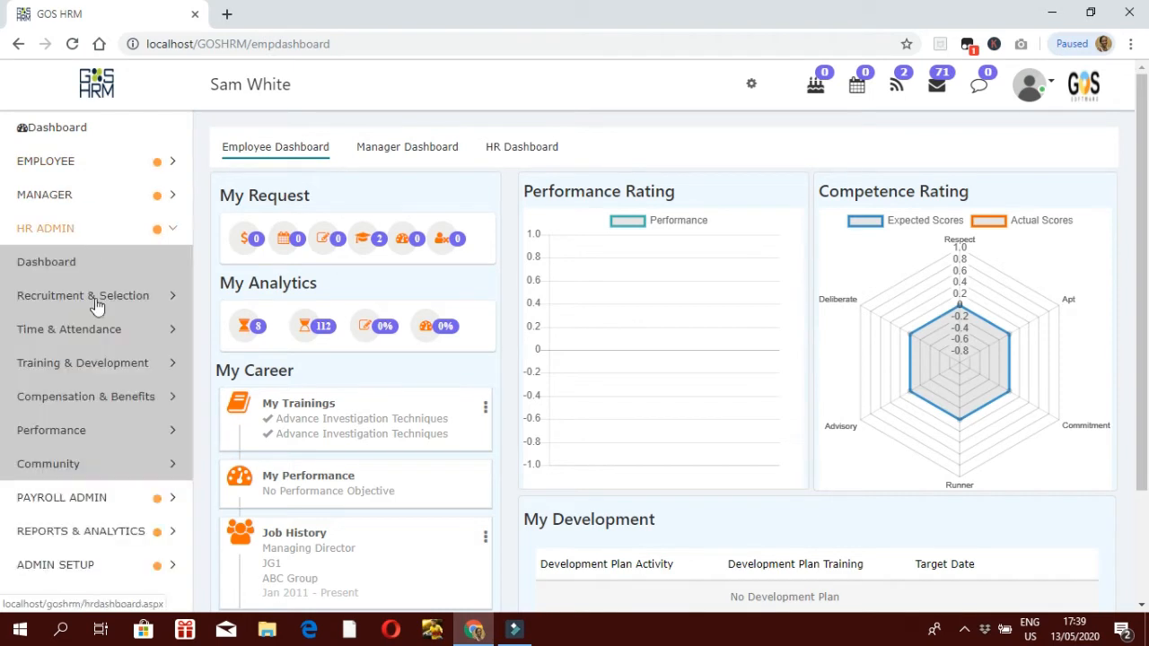
left_click(31, 436)
left_click(43, 415)
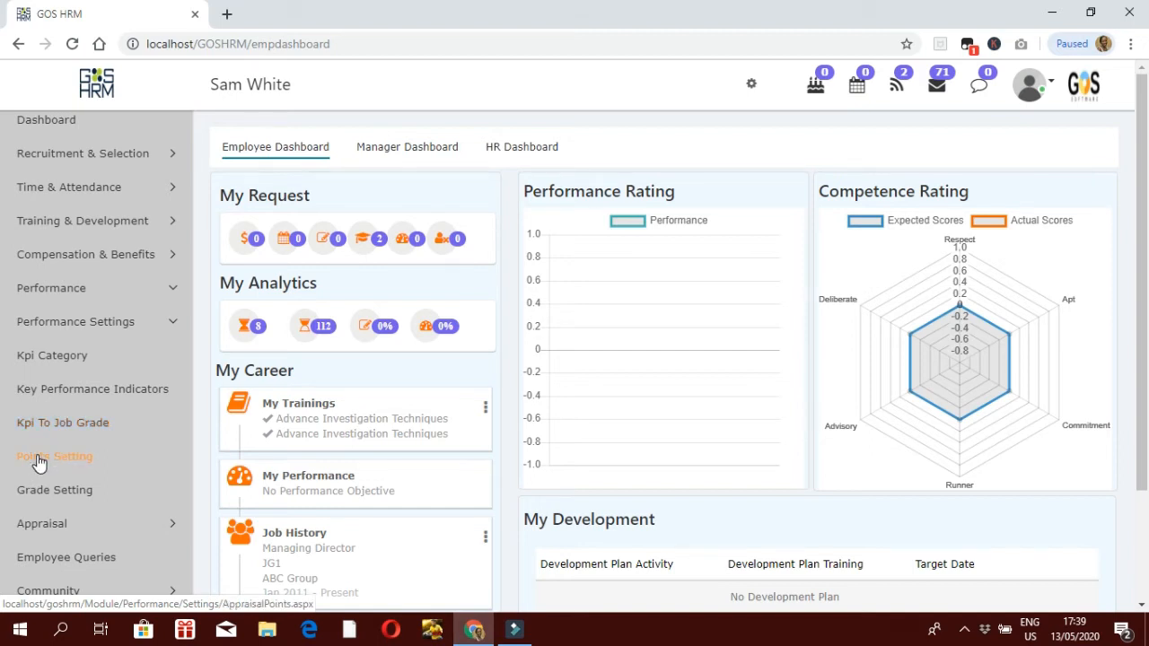
left_click(45, 528)
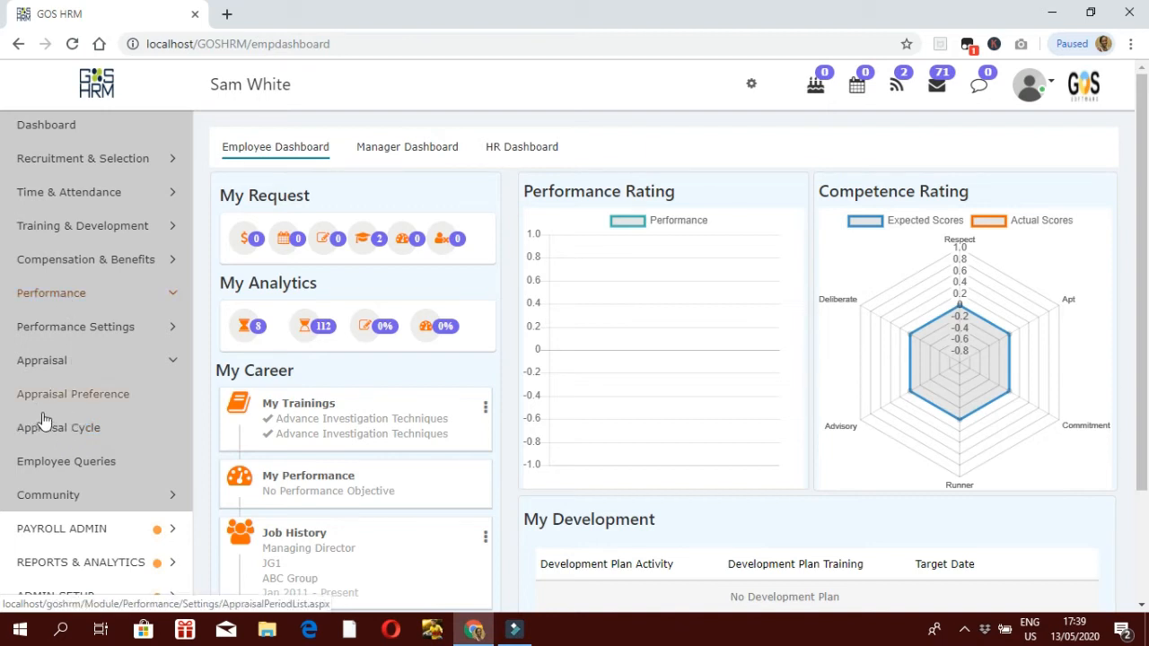
left_click(73, 330)
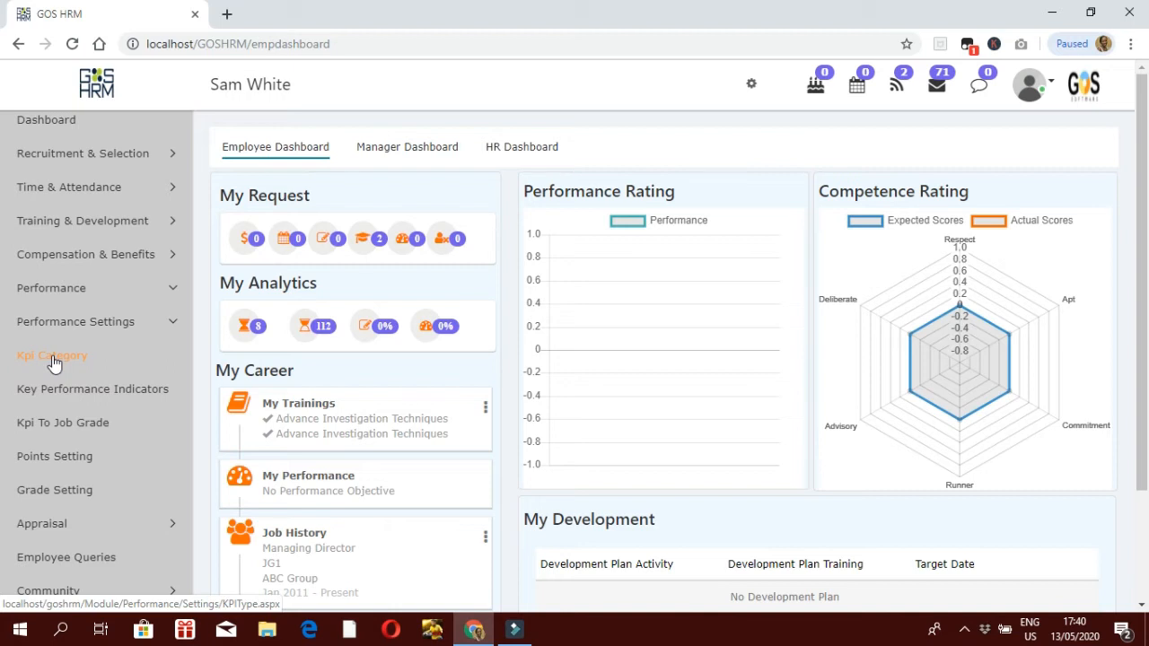
left_click(54, 361)
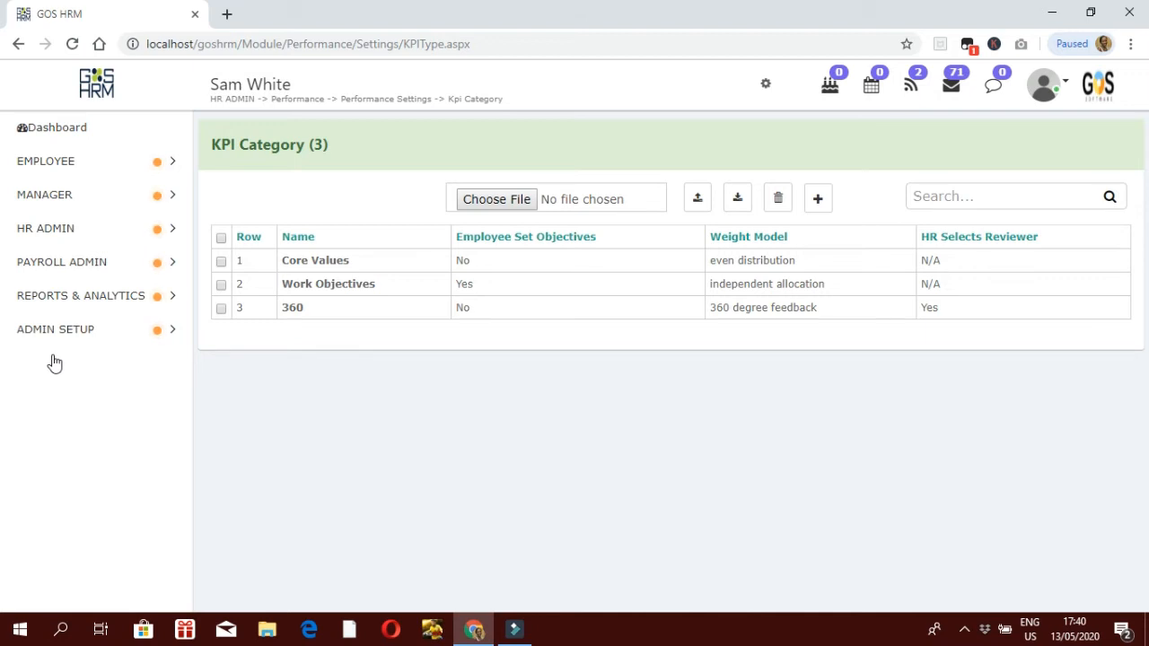
Step: Add a new KPI category and focus its blank Name field
left_click(818, 201)
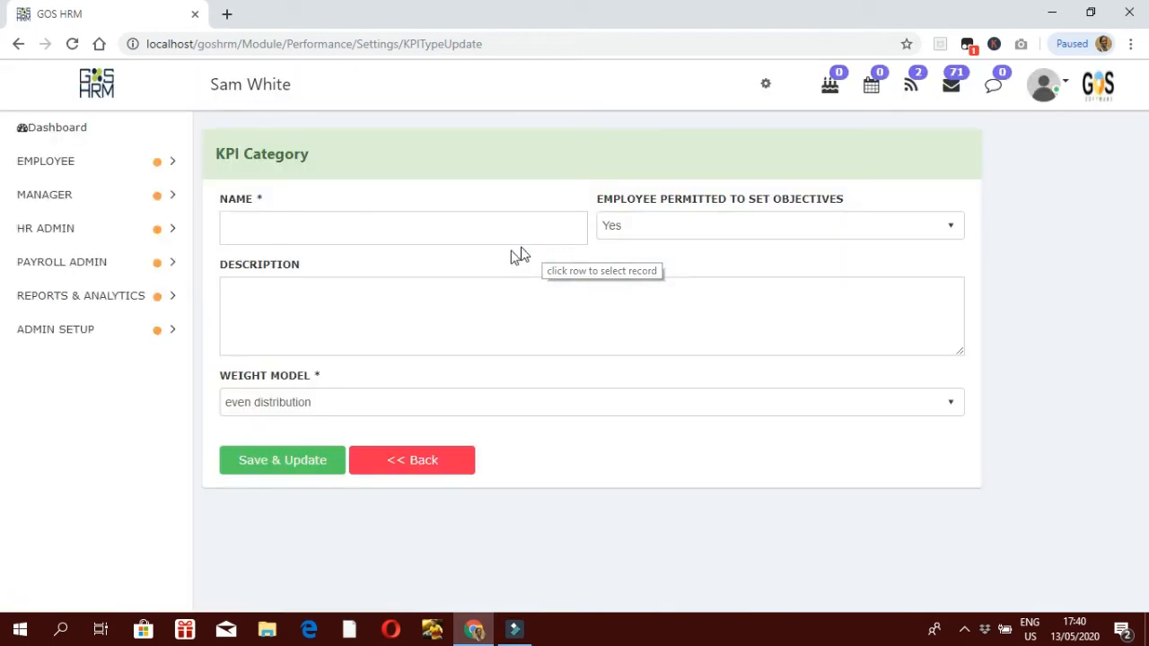
left_click(397, 235)
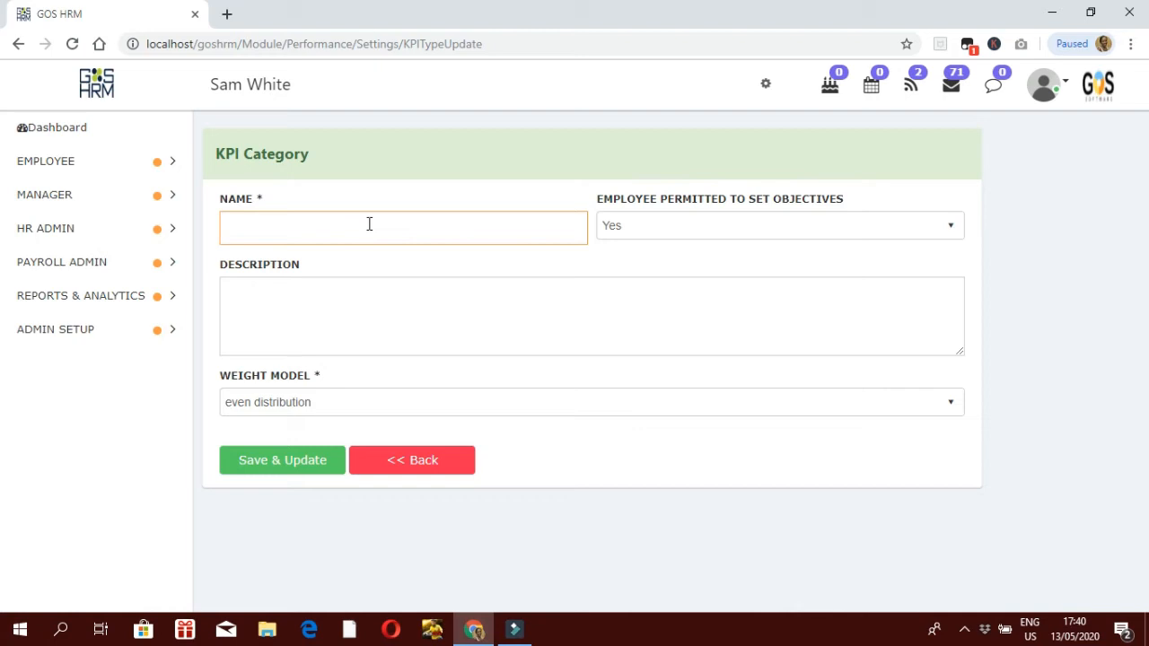
Step: Enter 'Work objective' as the new category's name, fixing a typo
type("W0")
key("BackSpace")
type("ork objective")
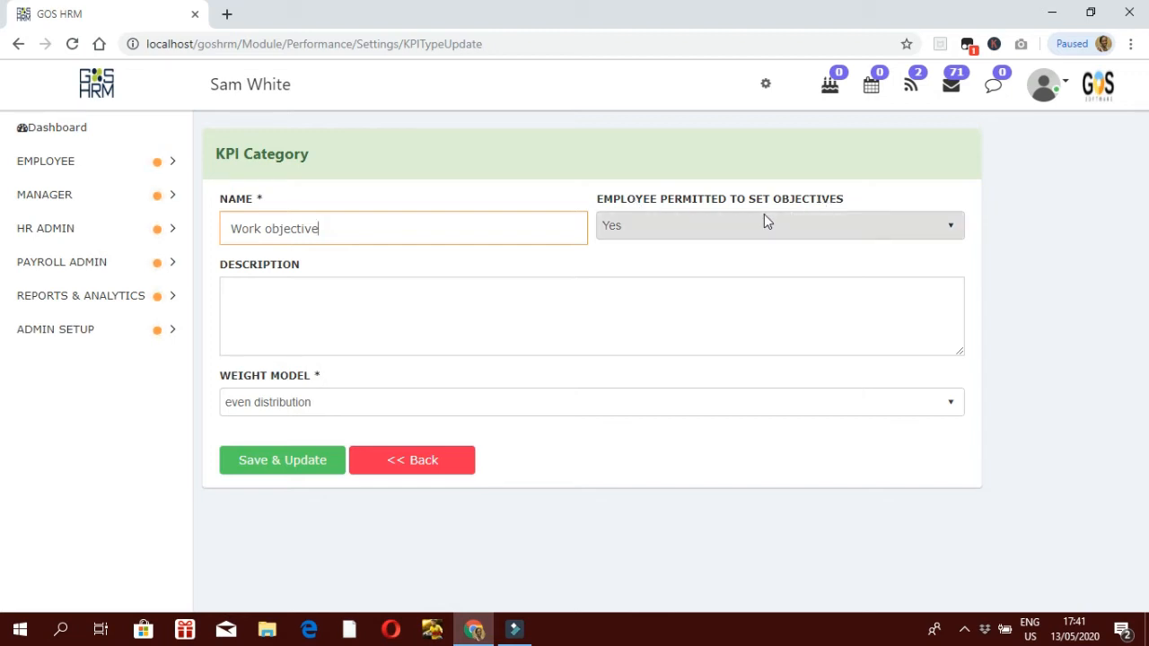
Step: Expand the Weight Model dropdown to show even distribution and independent allocation
left_click(611, 401)
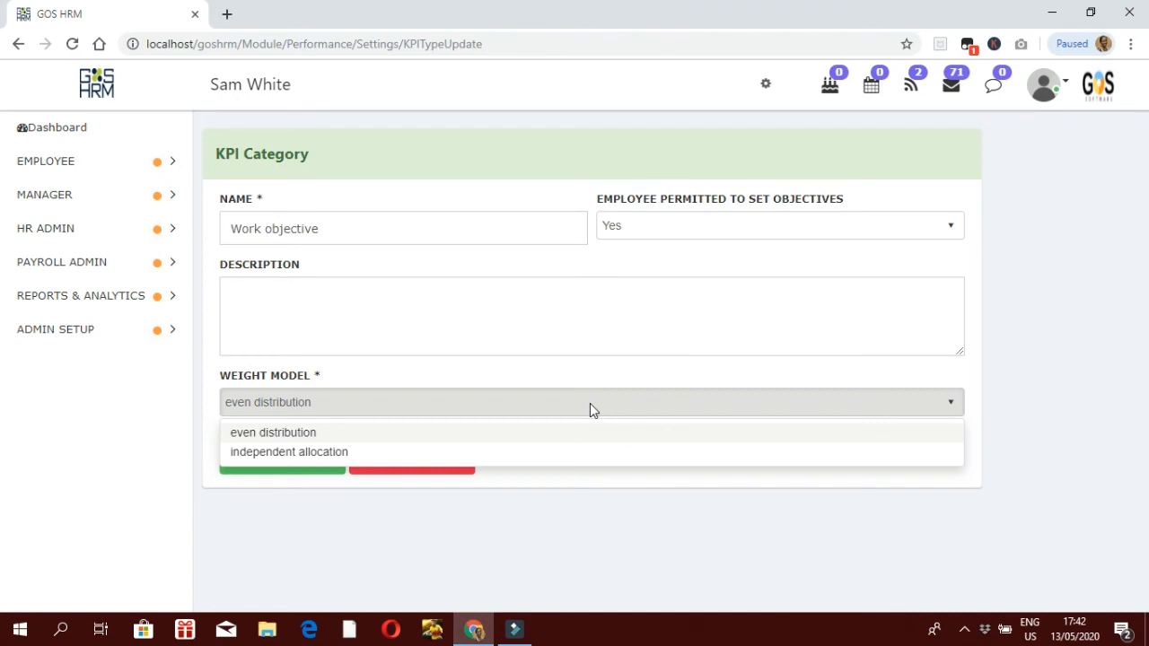
Step: Try Employee Permitted No and 360 degree feedback weighting, then discard the draft category
left_click(645, 226)
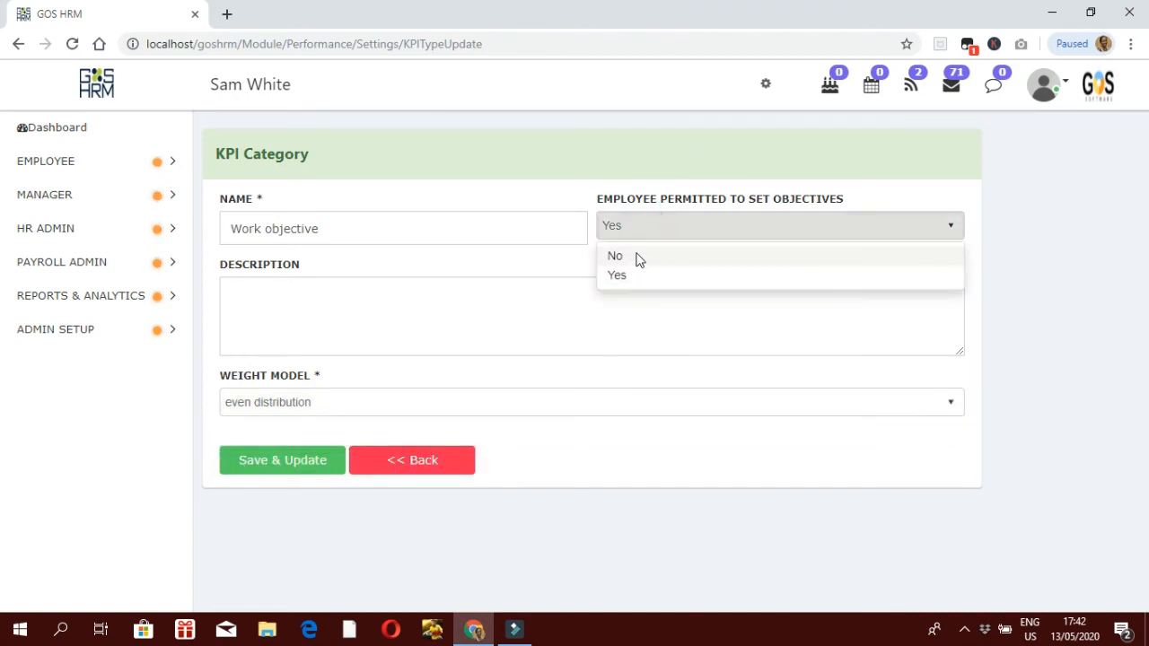
left_click(636, 254)
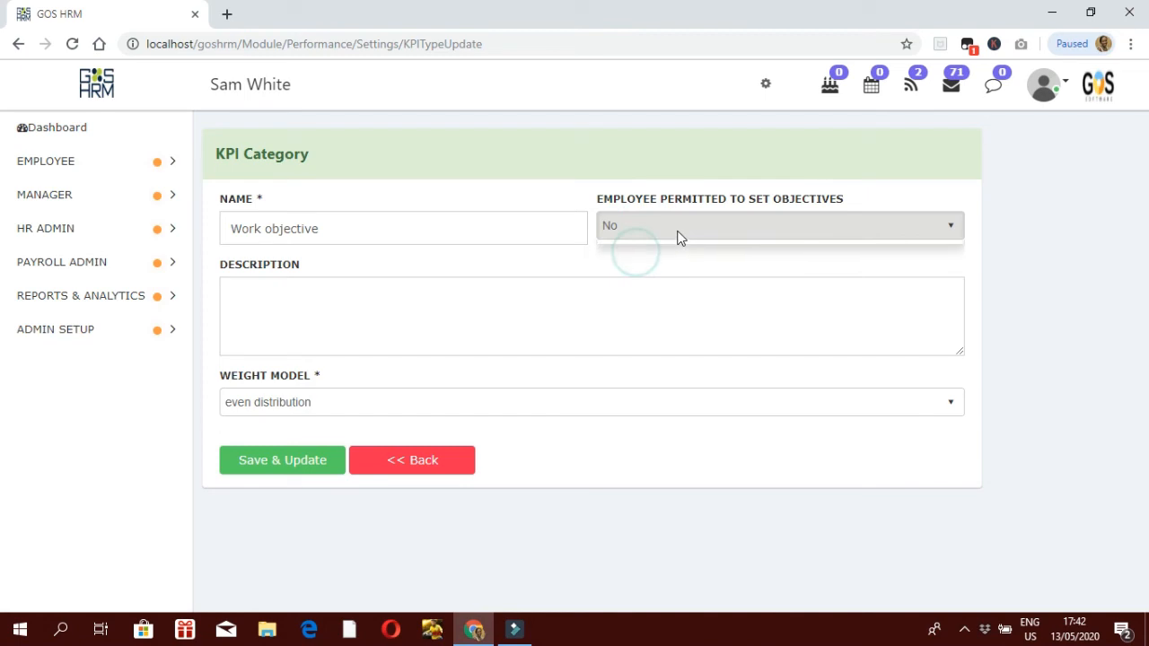
left_click(470, 406)
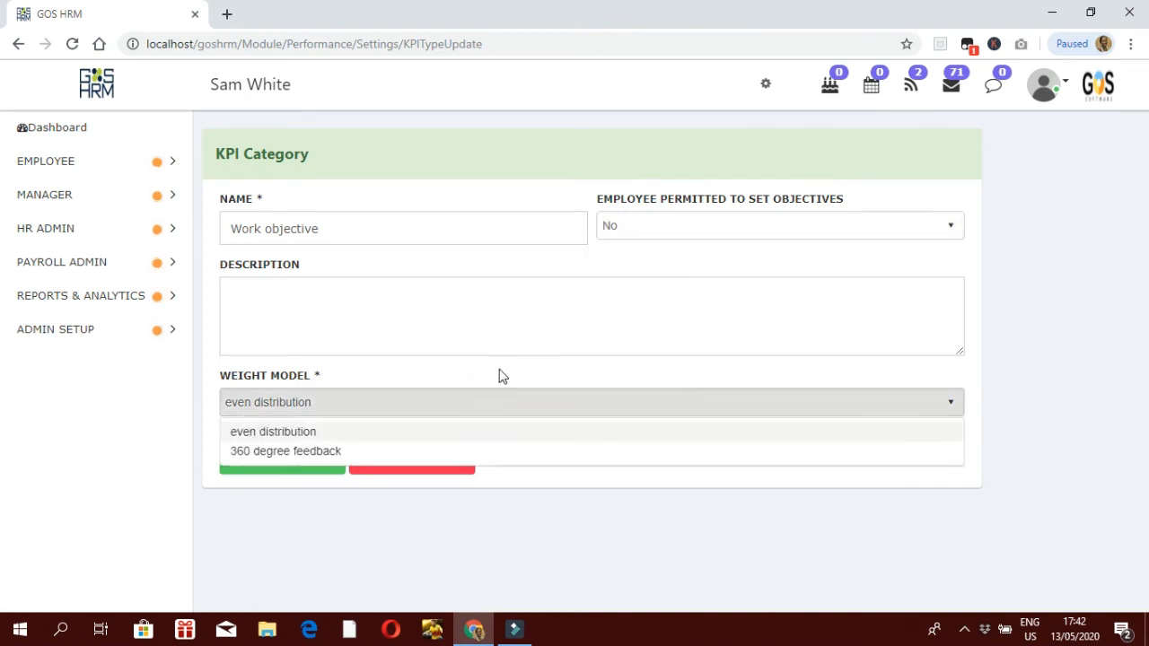
left_click(291, 455)
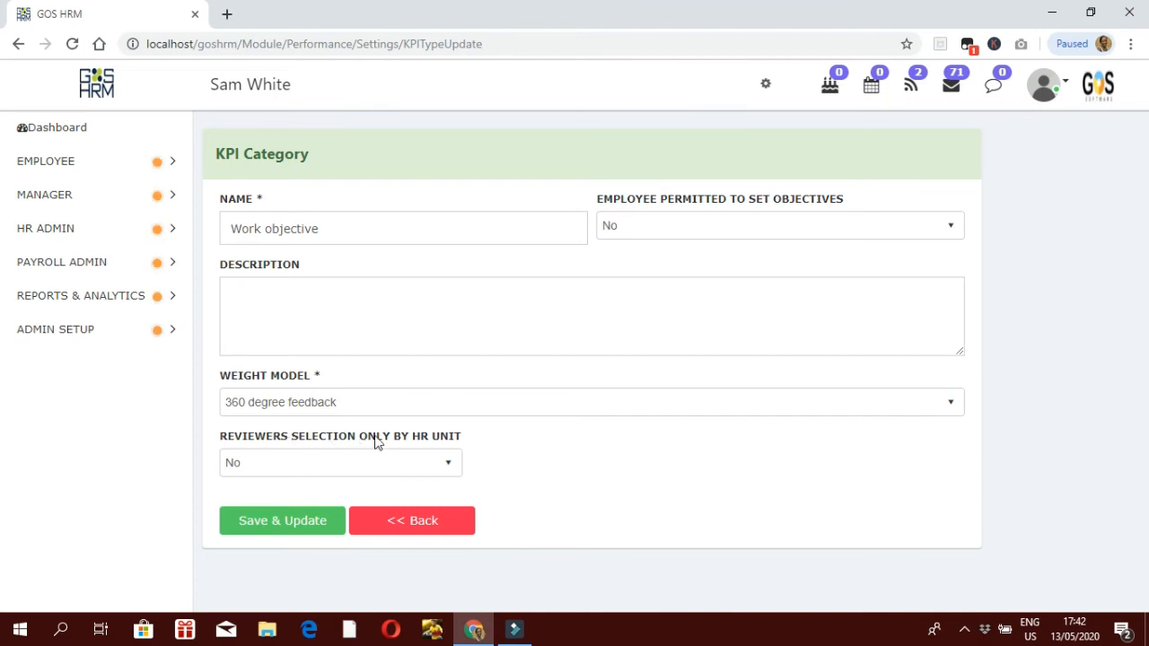
left_click(403, 453)
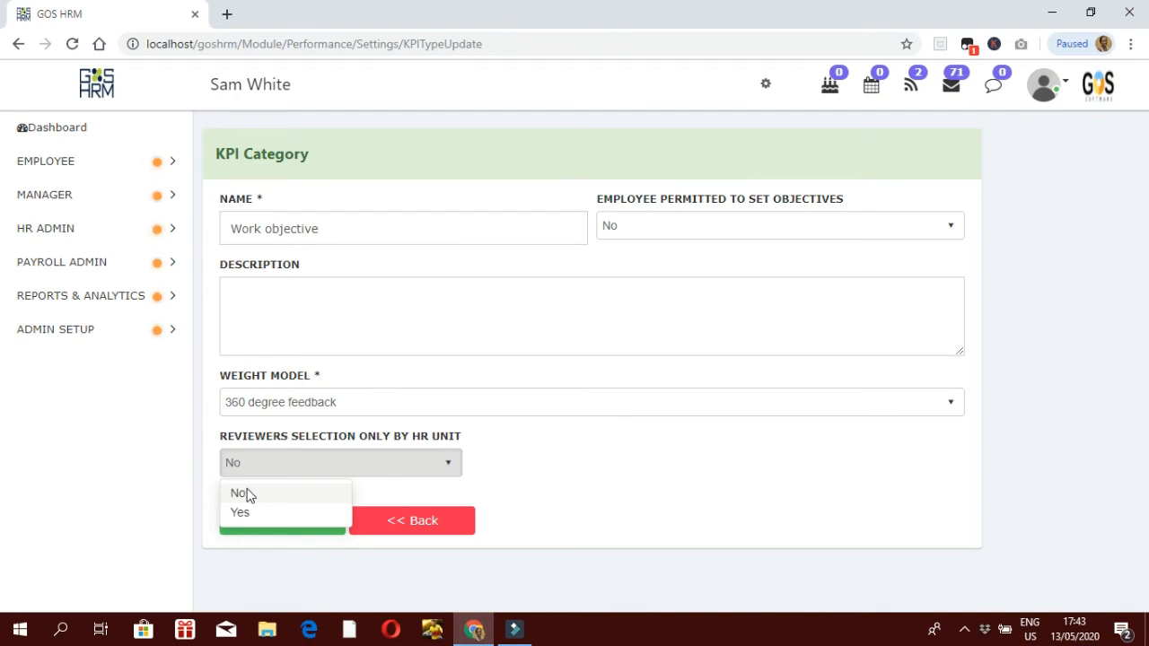
left_click(434, 521)
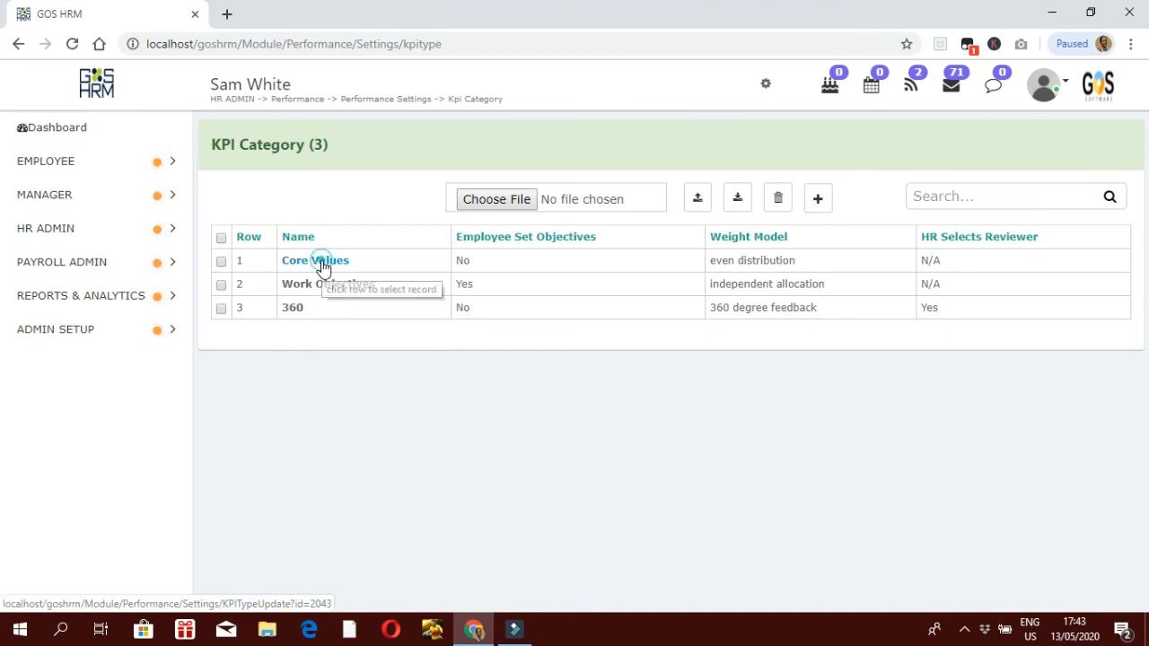
Step: Inspect the Core Values category and return to the list without changes
left_click(324, 269)
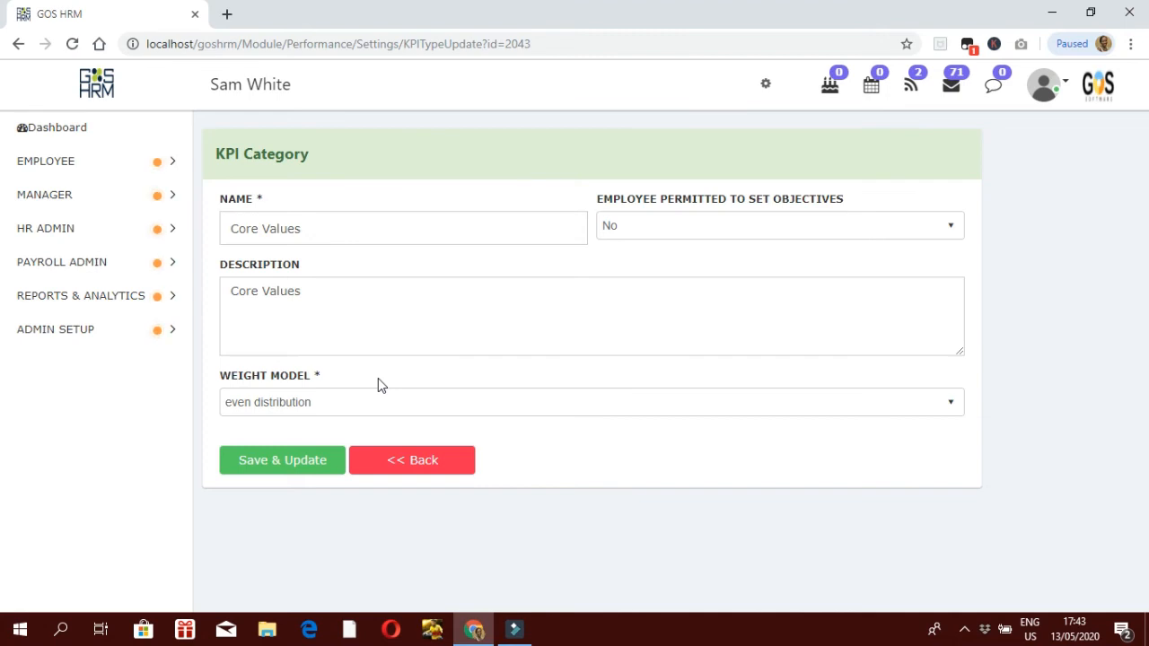
left_click(386, 467)
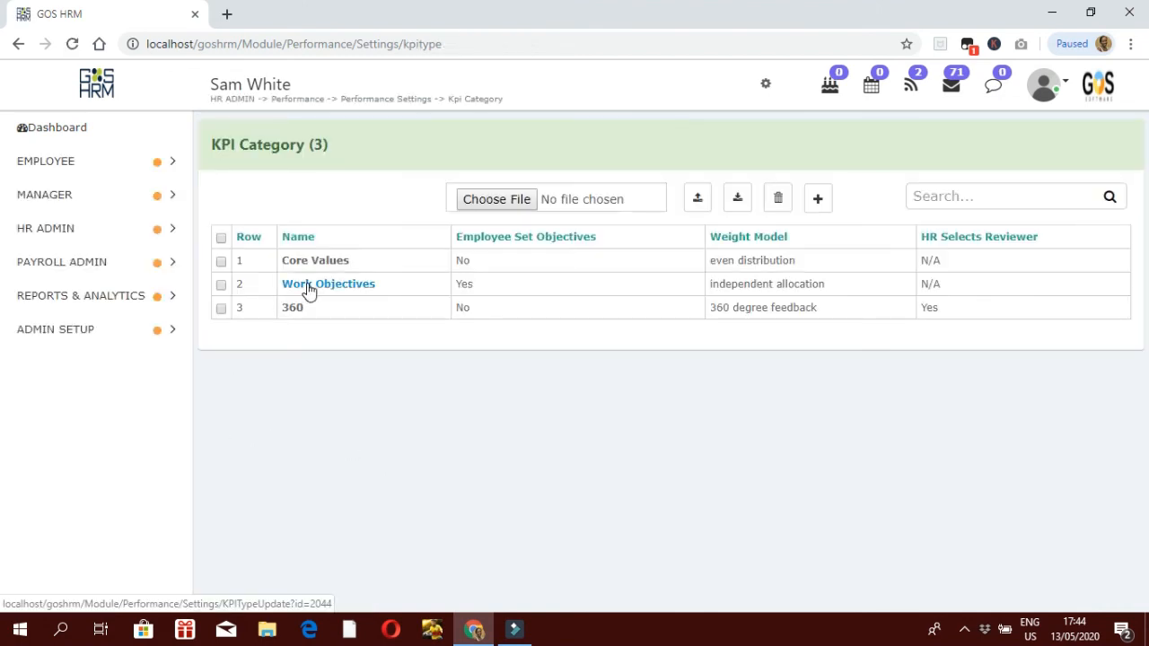
left_click(308, 287)
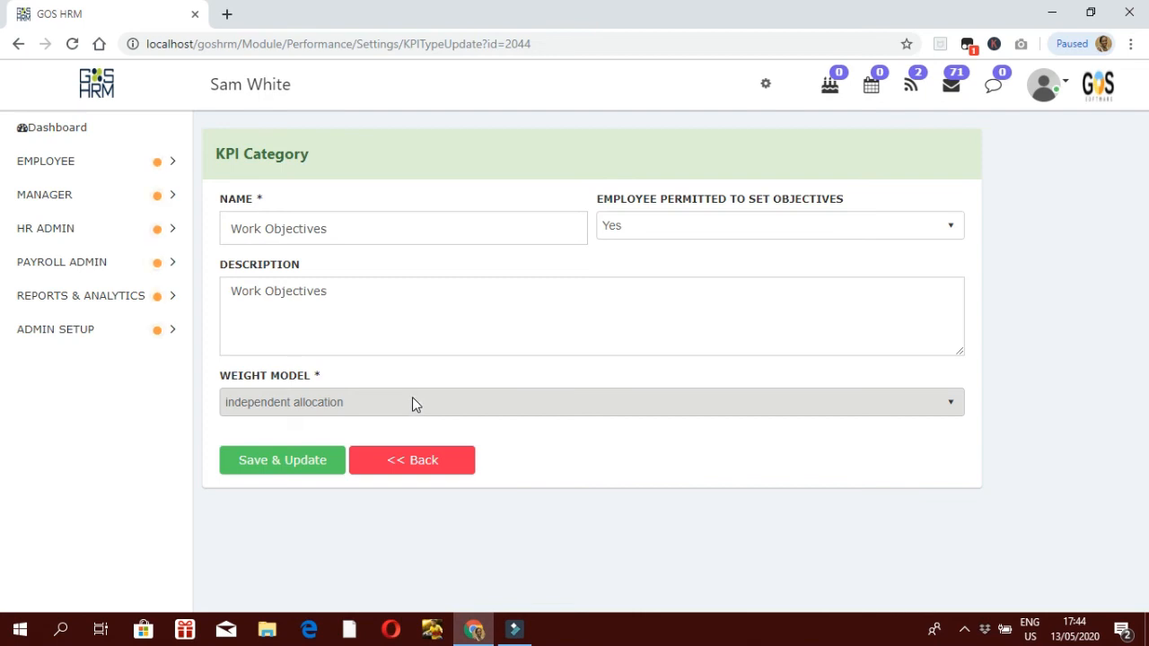
left_click(427, 470)
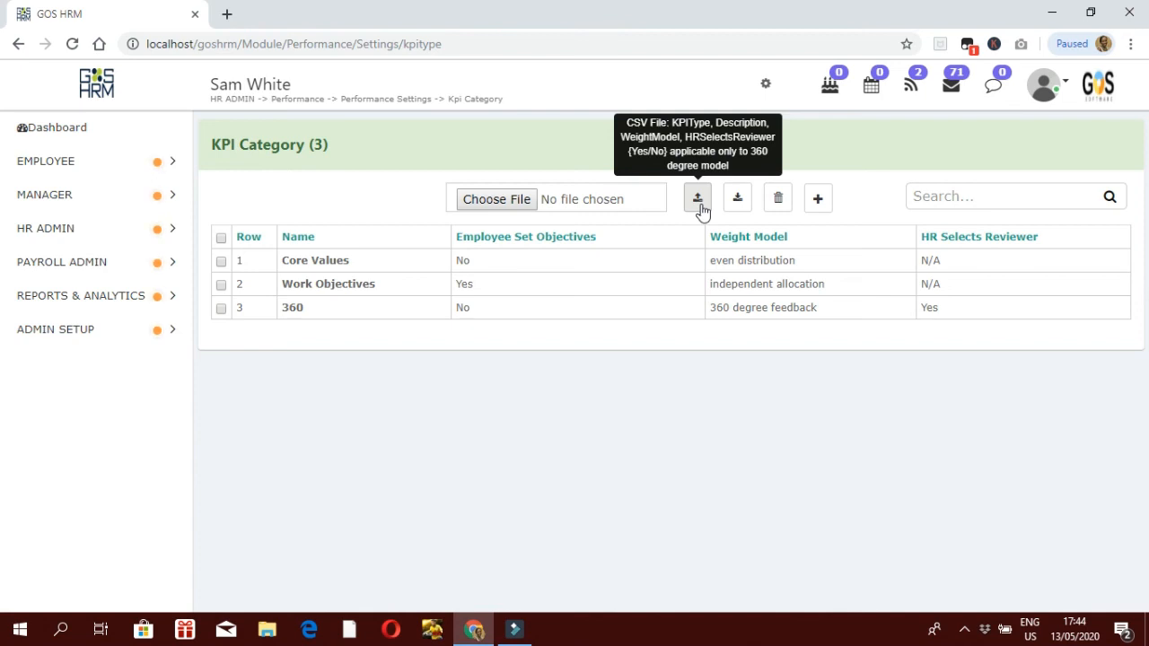
Step: Go to Performance Settings > Key Performance Indicators and start a new KPI
left_click(95, 228)
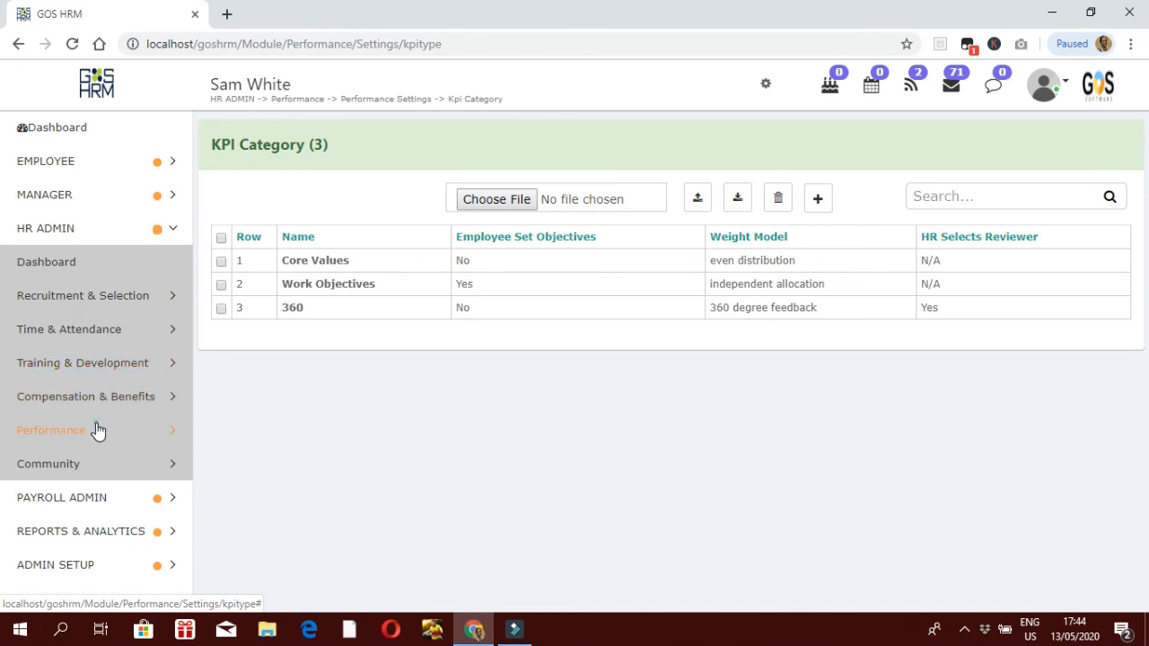
left_click(98, 432)
left_click(82, 464)
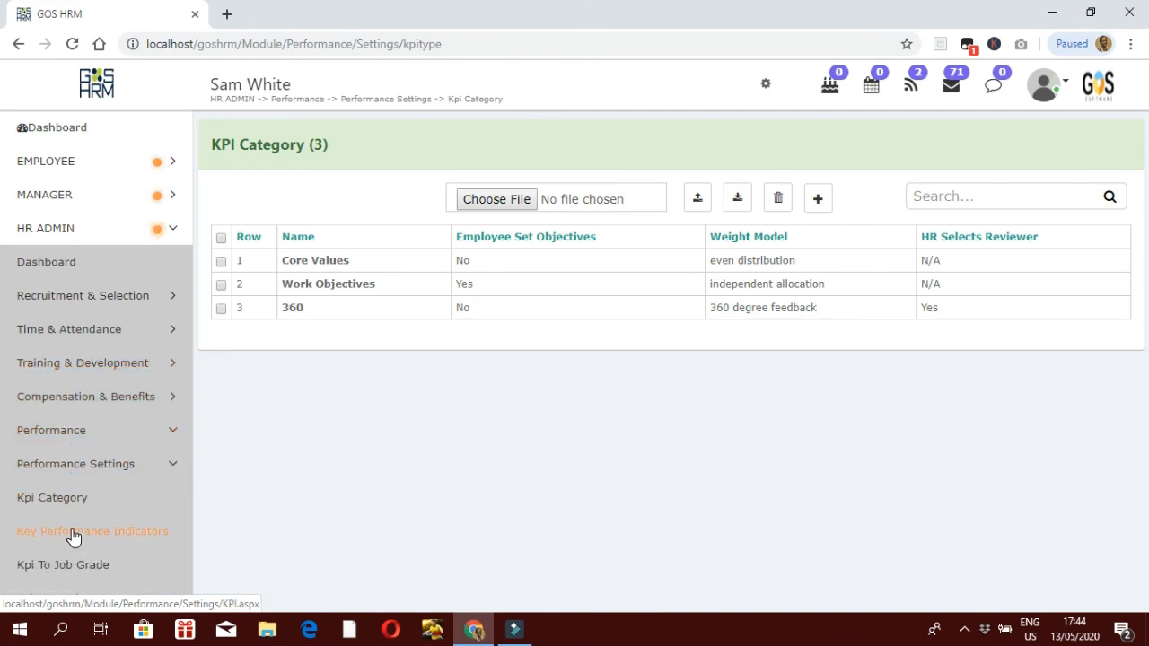
left_click(74, 535)
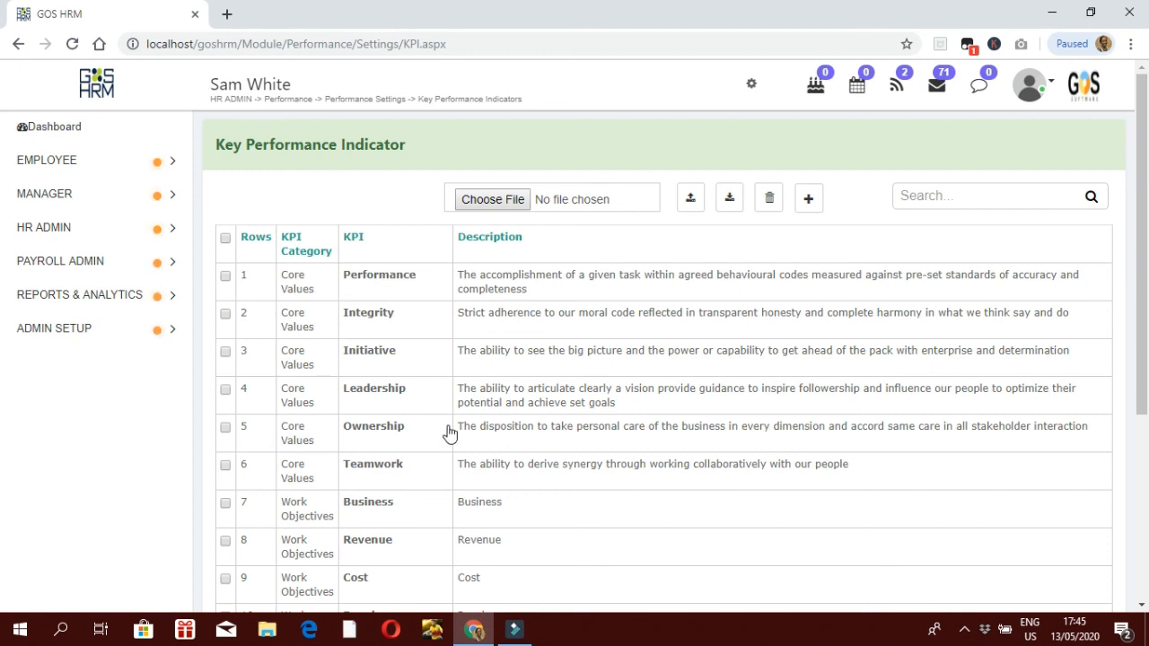
left_click(808, 199)
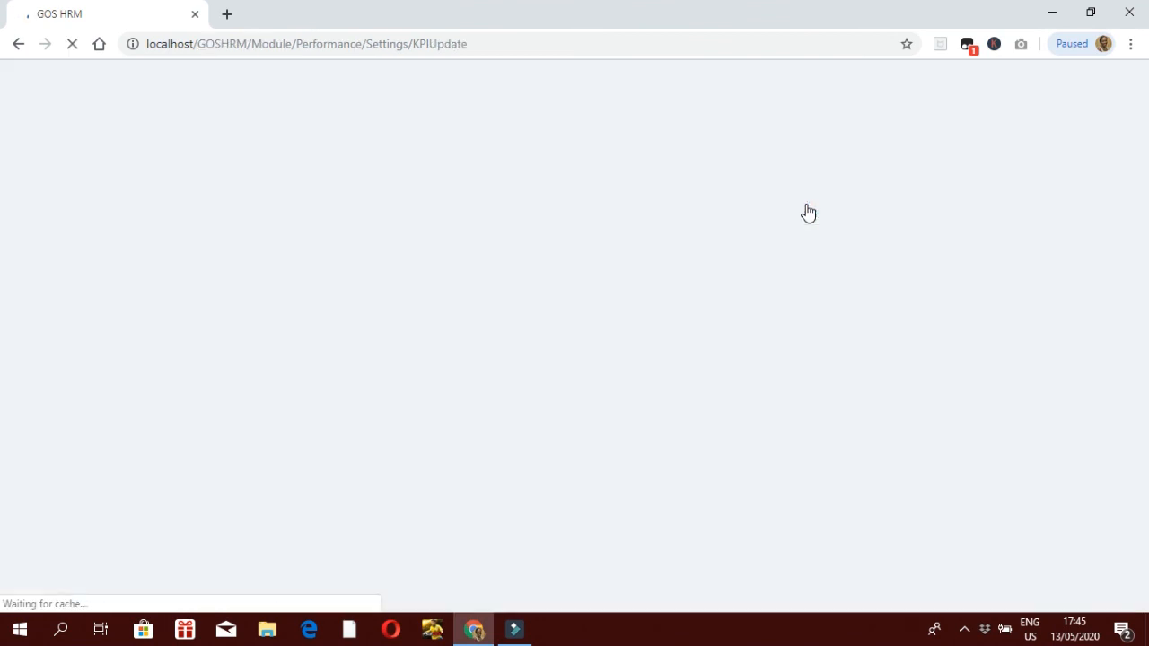
Step: Set the KPI category to Work Objectives and name the KPI 'Do well at wok'
left_click(490, 226)
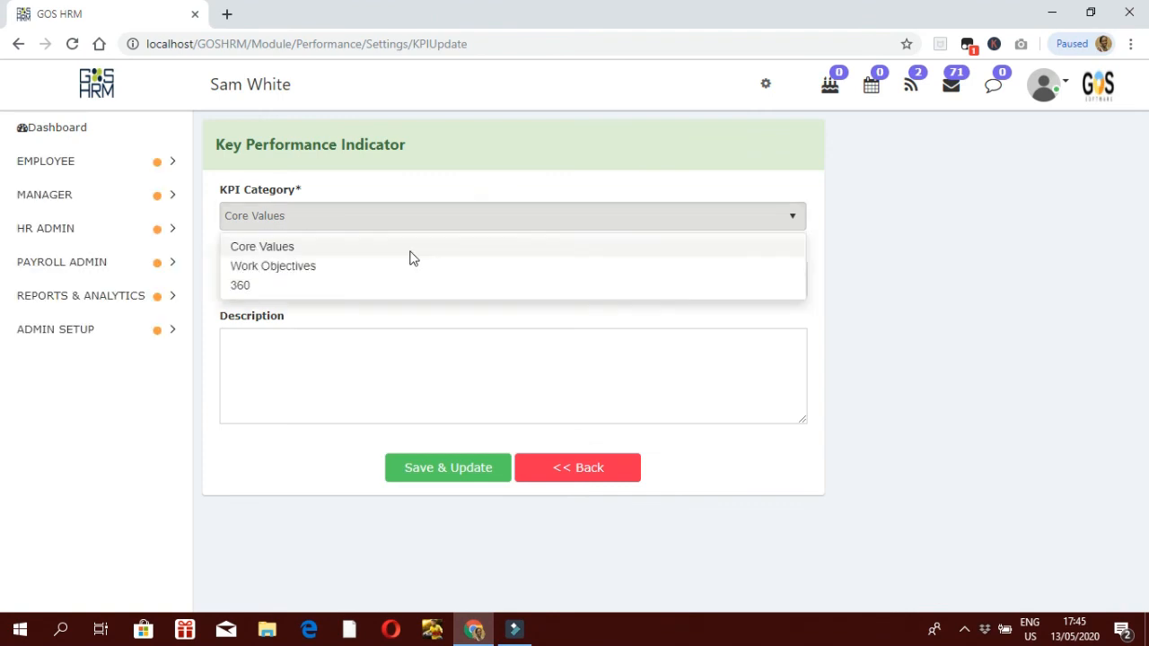
left_click(300, 266)
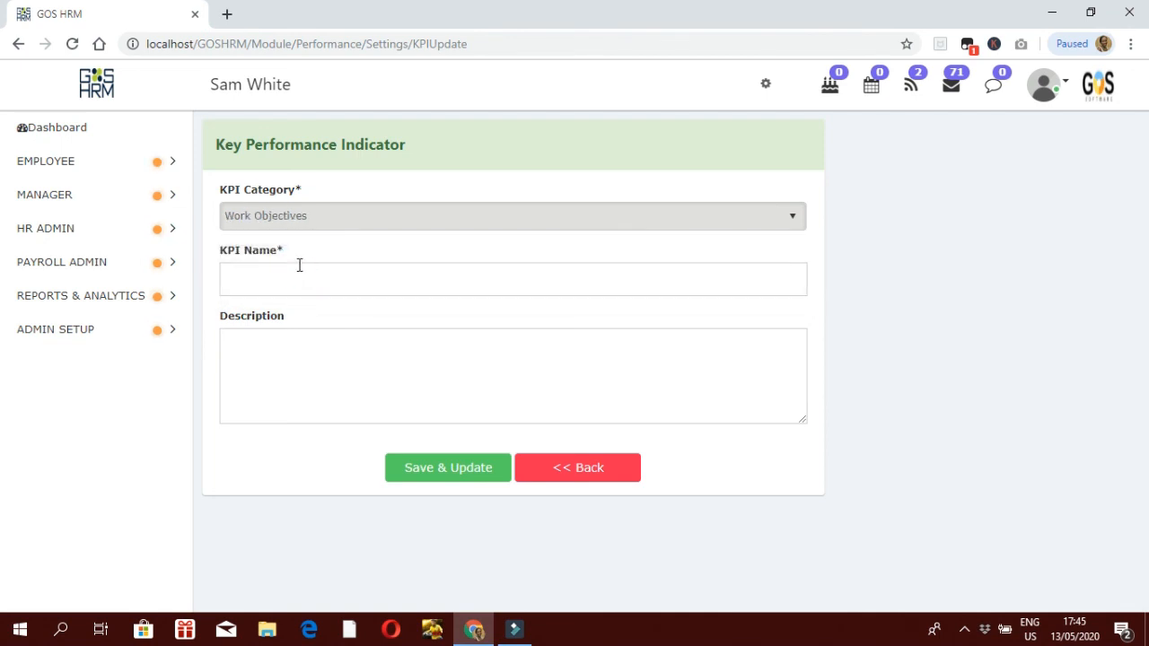
left_click(291, 271)
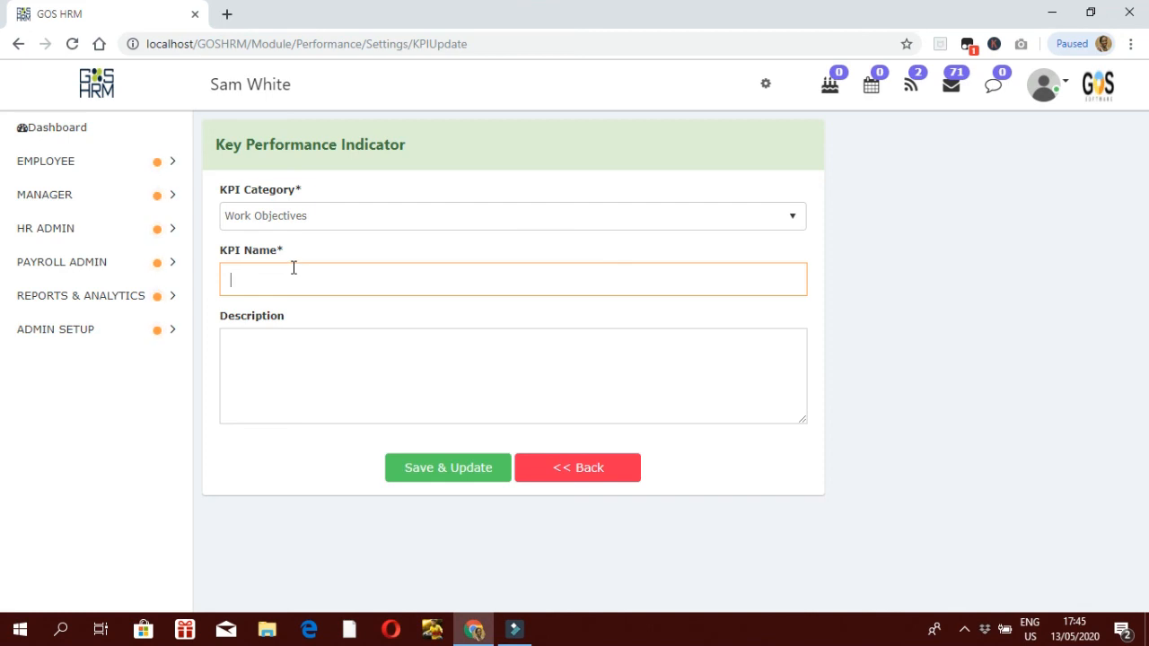
type("Do well at wok")
Step: Add the description 'This is very important' and save the KPI
left_click(272, 381)
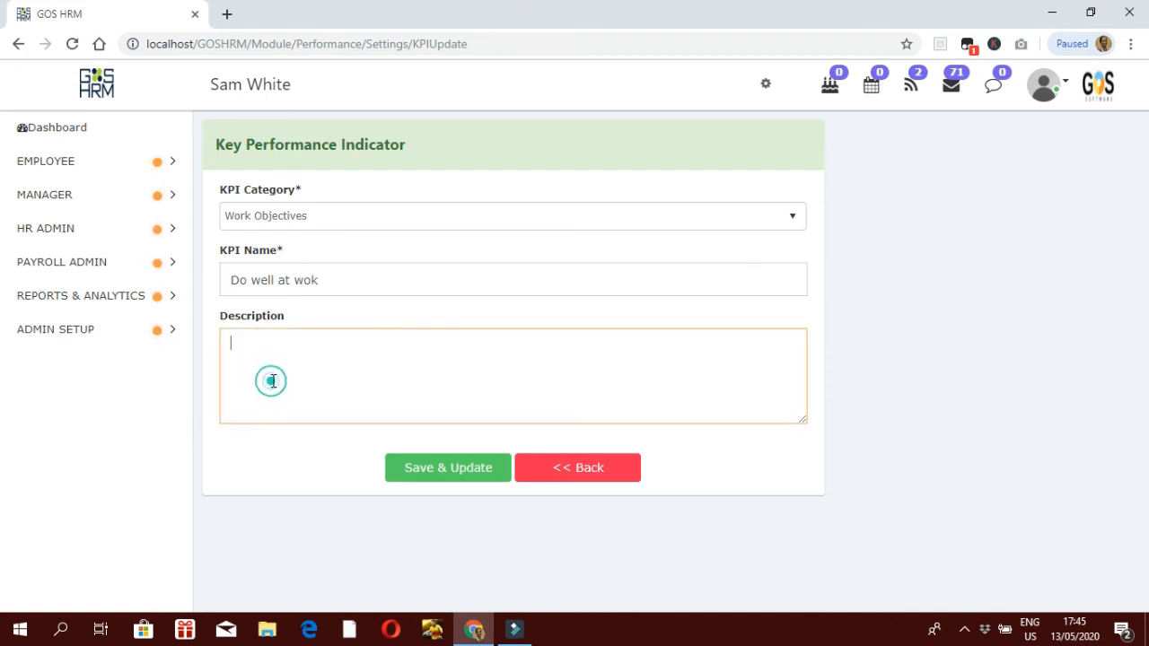
type("This is very impro")
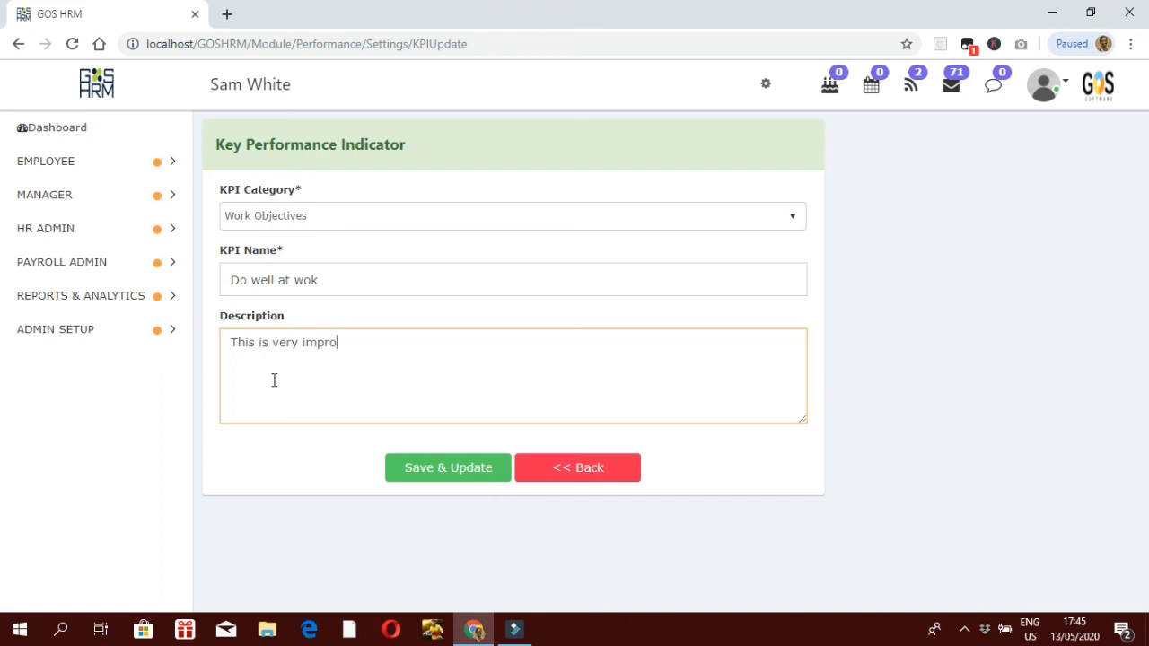
key("BackSpace")
key("BackSpace")
type("ortant")
left_click(464, 472)
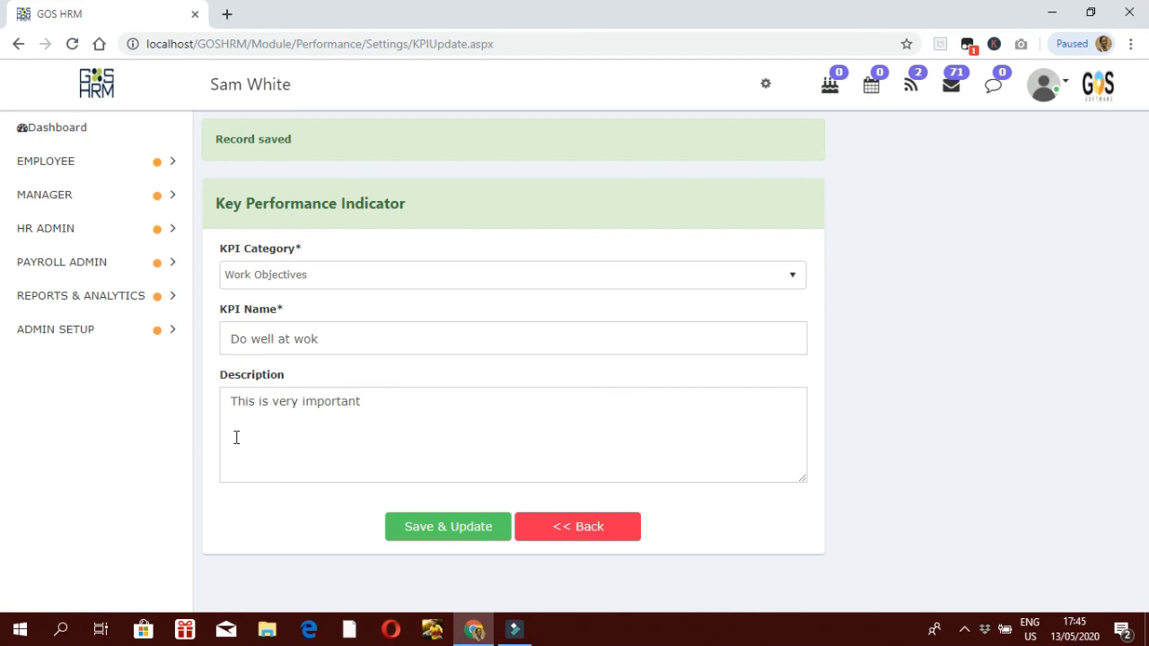
Step: Return from the saved KPI form to the Key Performance Indicator list
left_click(575, 537)
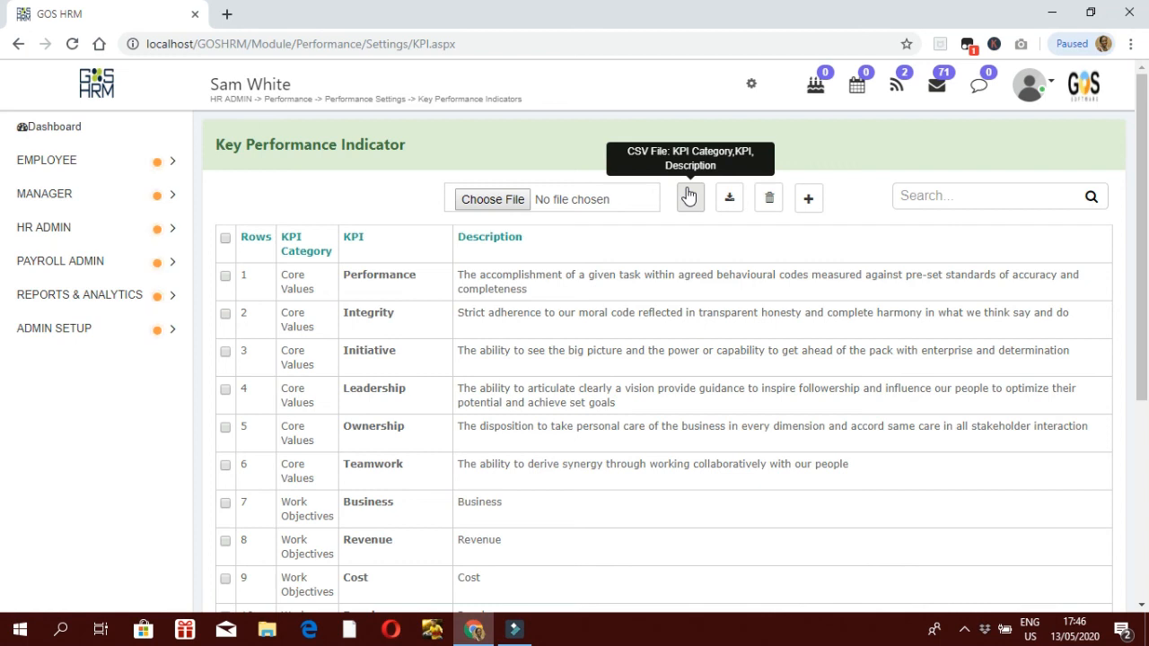
left_click(693, 193)
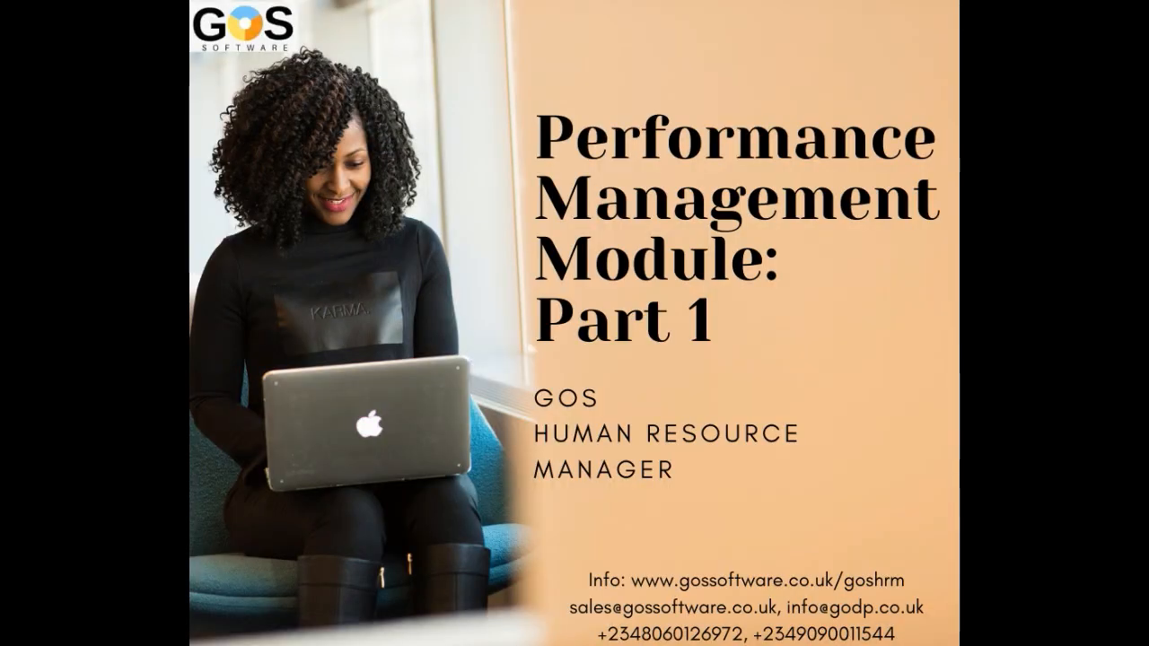